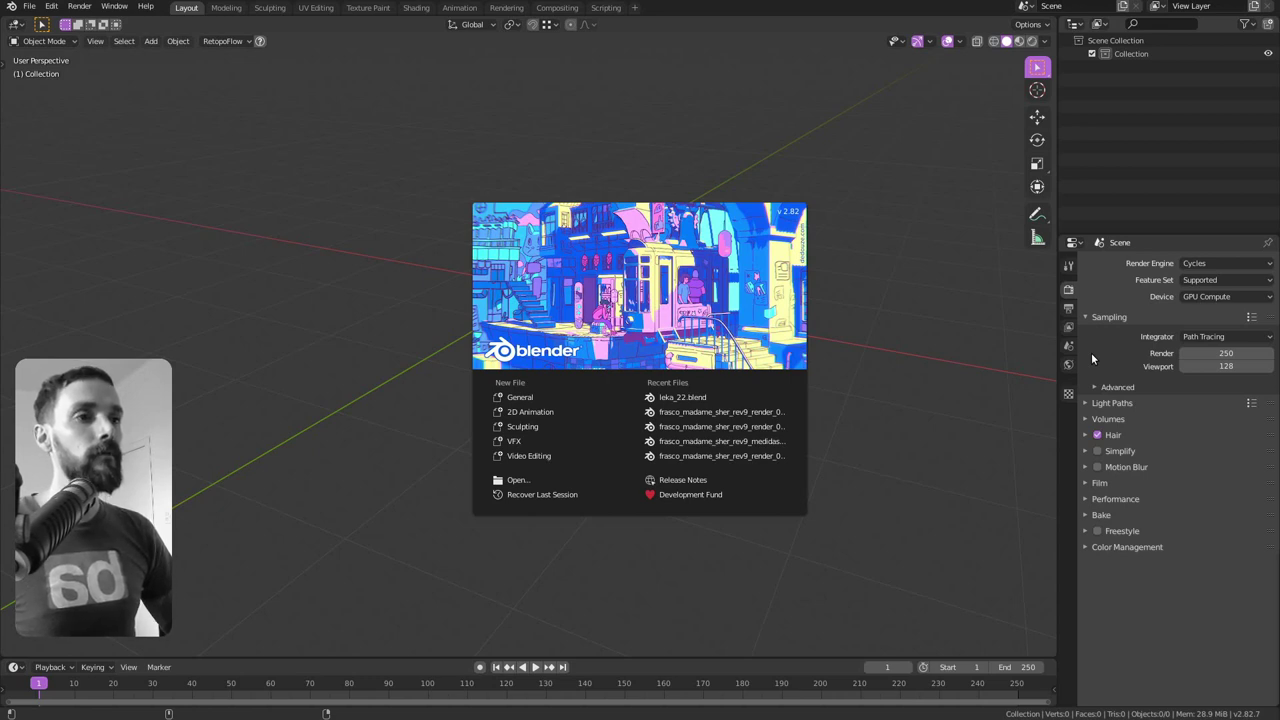
Dismiss the startup splash screen and bring up the Add menu over the empty scene
left_click(117, 125)
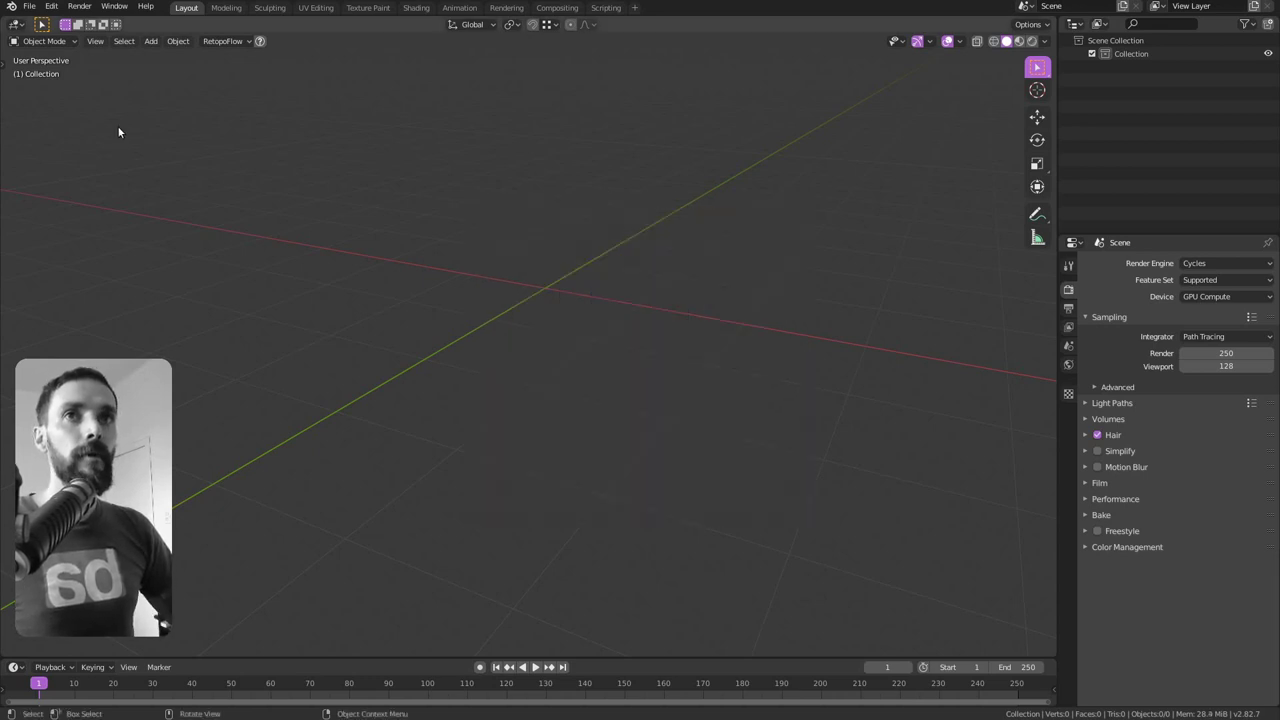
left_click(29, 7)
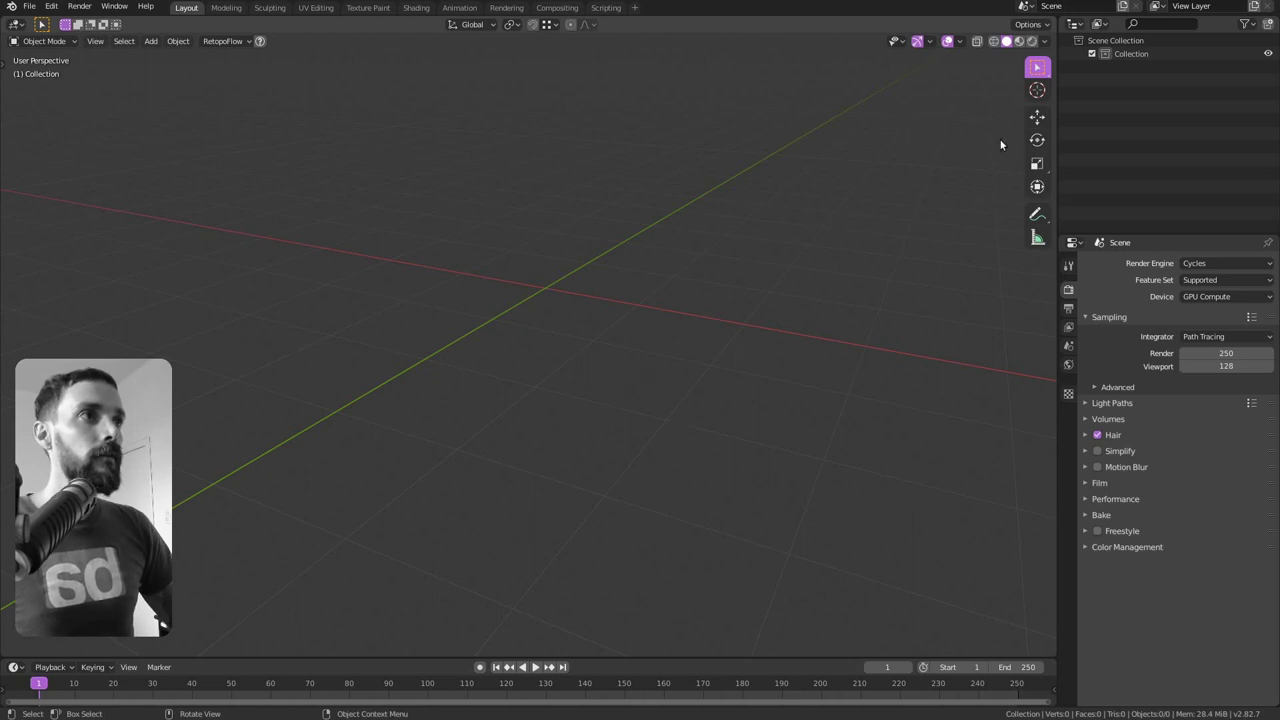
key("shift+a")
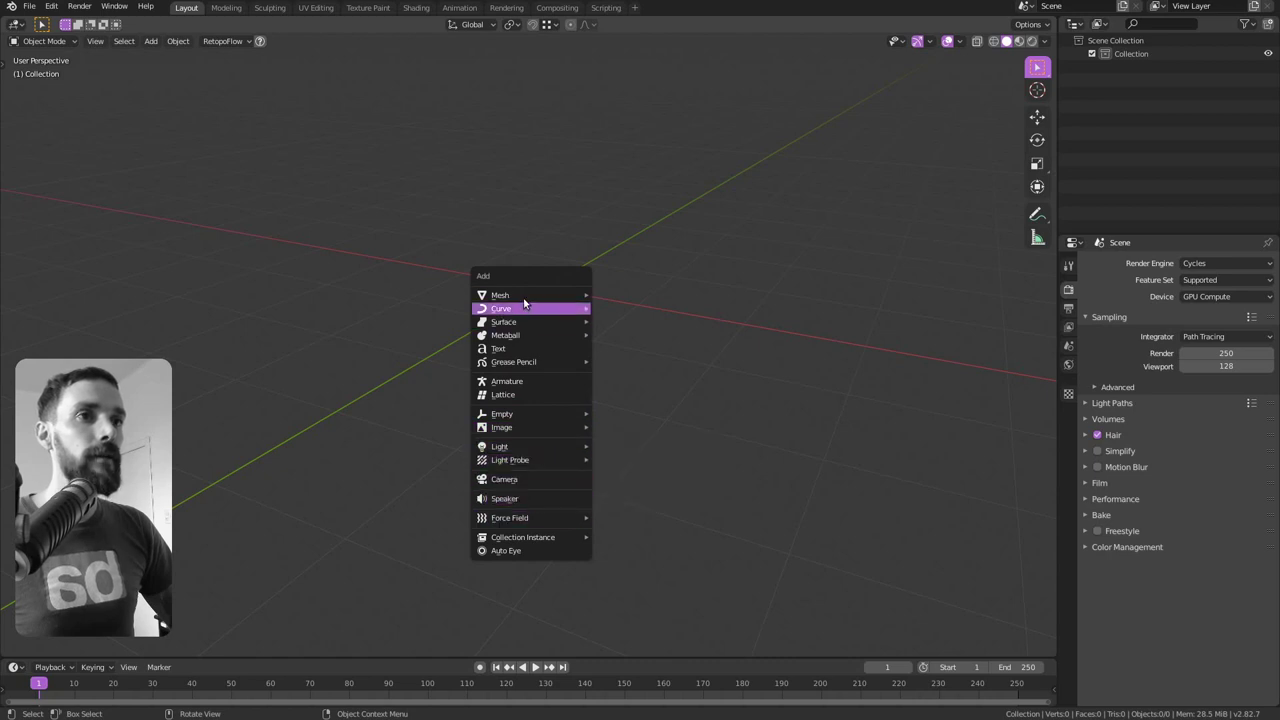
Add a Suzanne monkey head and subdivide its mesh in Edit Mode with smoothness 1
mouse_move(500, 295)
left_click(630, 421)
scroll(613, 387, "up", 3)
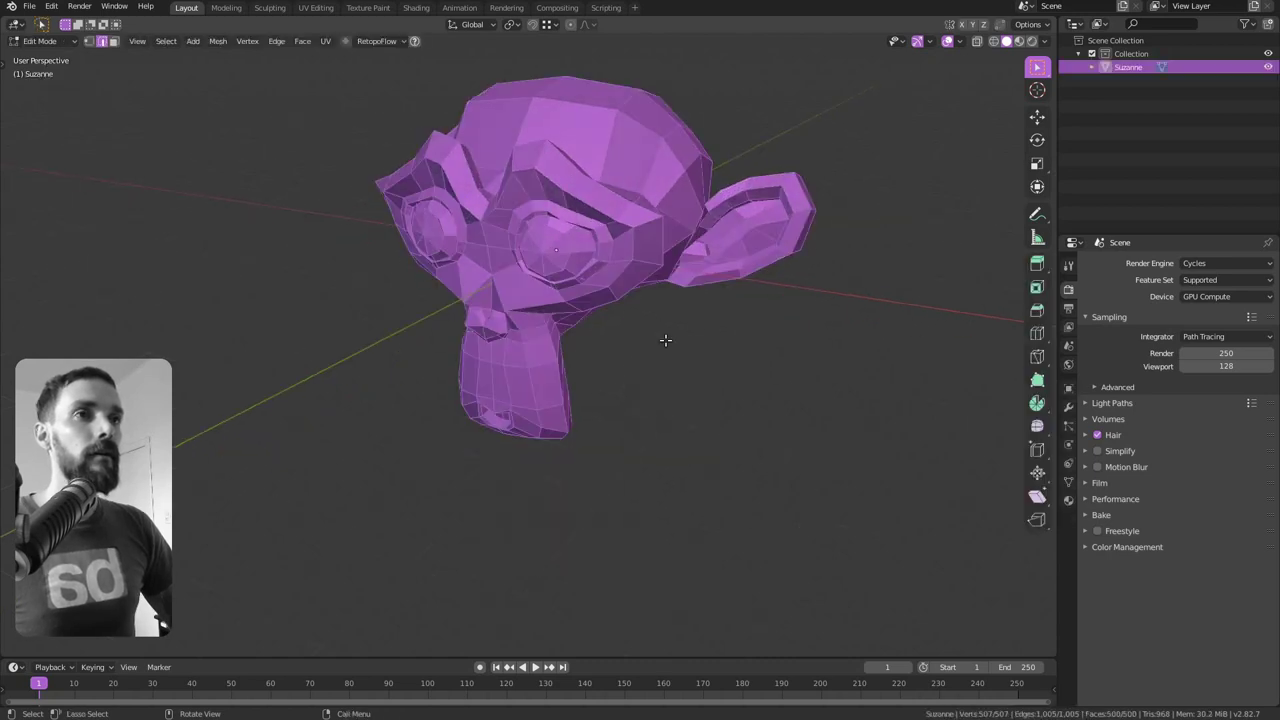
key("Tab")
key("F9")
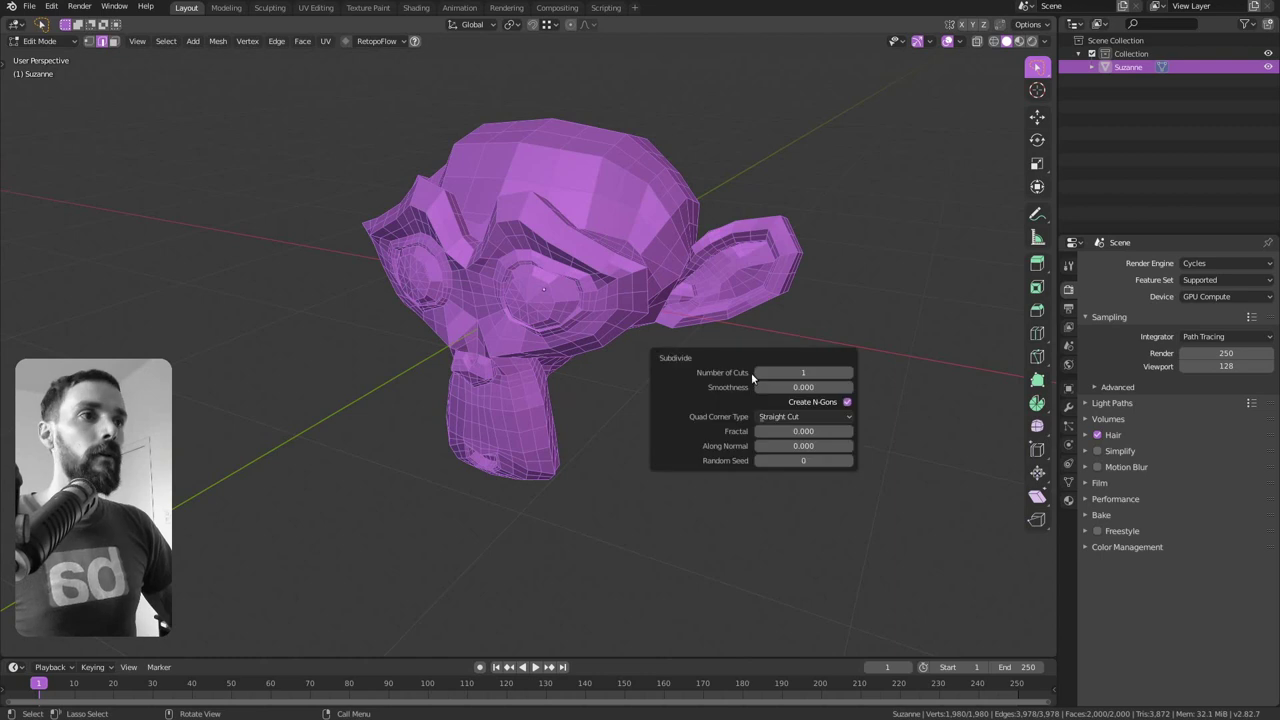
left_click(803, 387)
type("1")
key("Return")
key("ctrl+2")
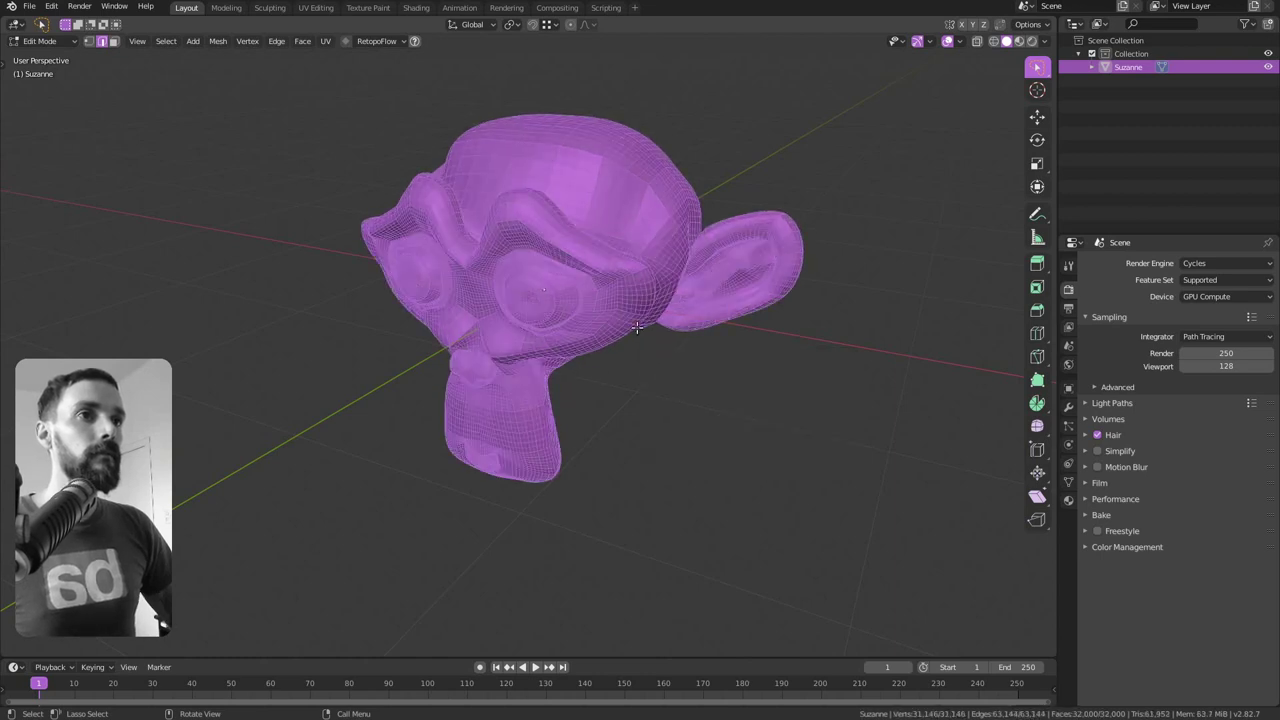
Return the monkey head to Object Mode, then switch it into Sculpt Mode
key("ctrl+Tab")
left_click(639, 338)
key("ctrl+Tab")
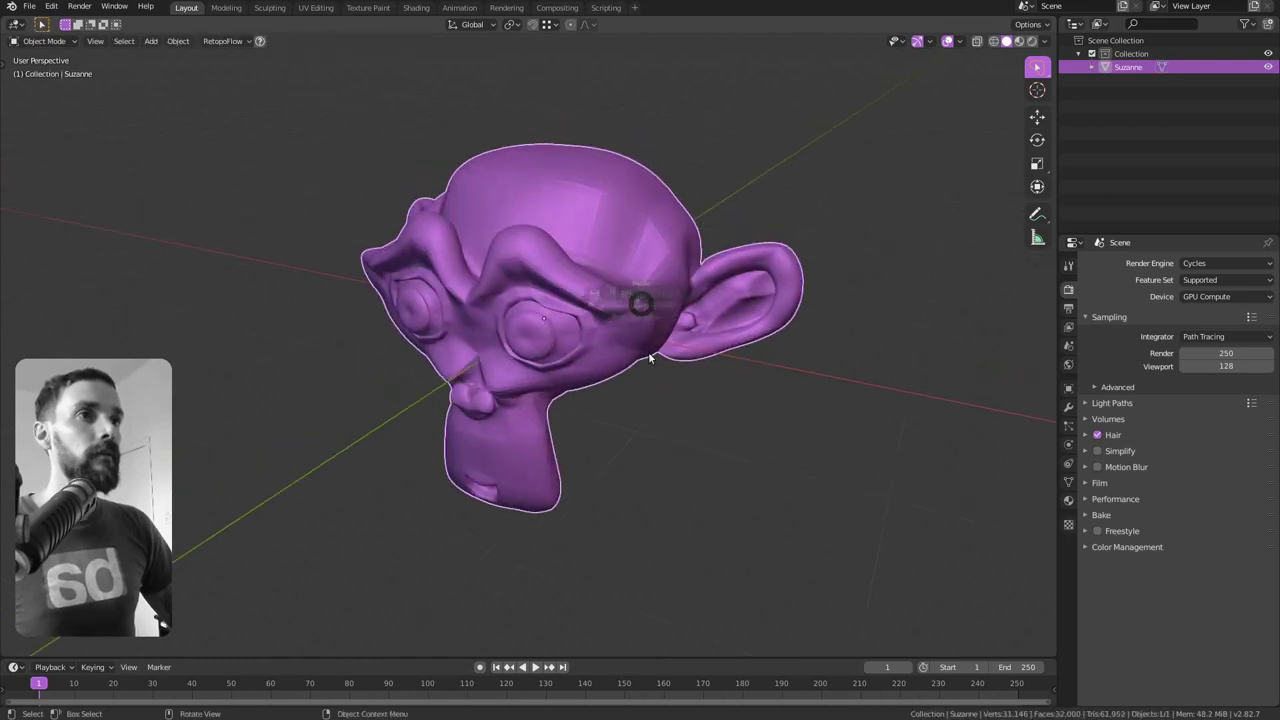
left_click(648, 420)
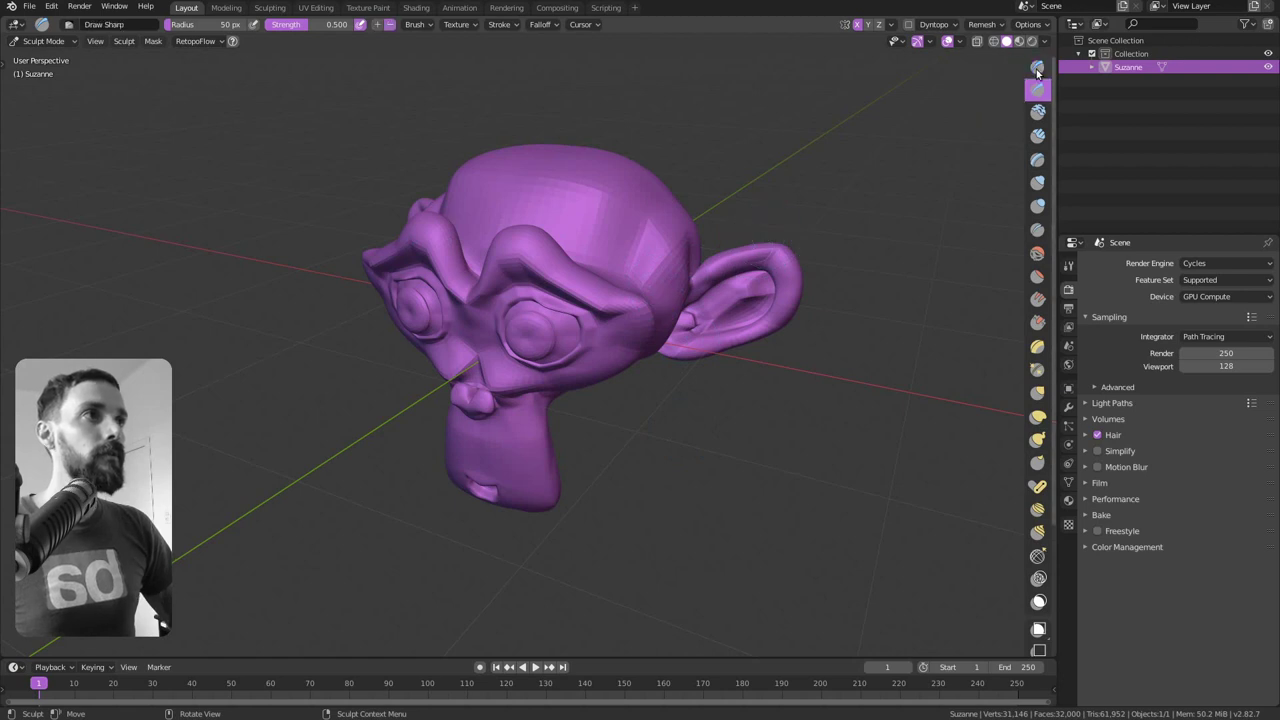
Show the side panel's Tool tab and reset the Draw brush to its defaults
key("n")
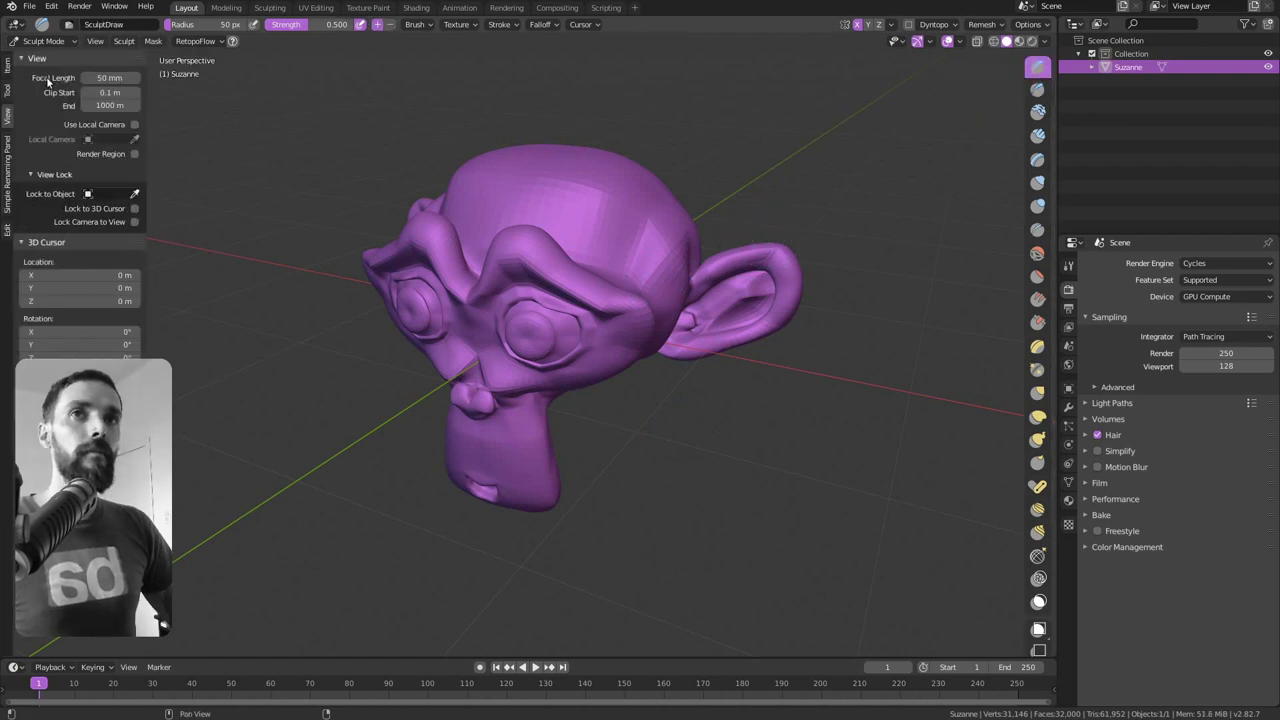
left_click(8, 90)
left_click(134, 123)
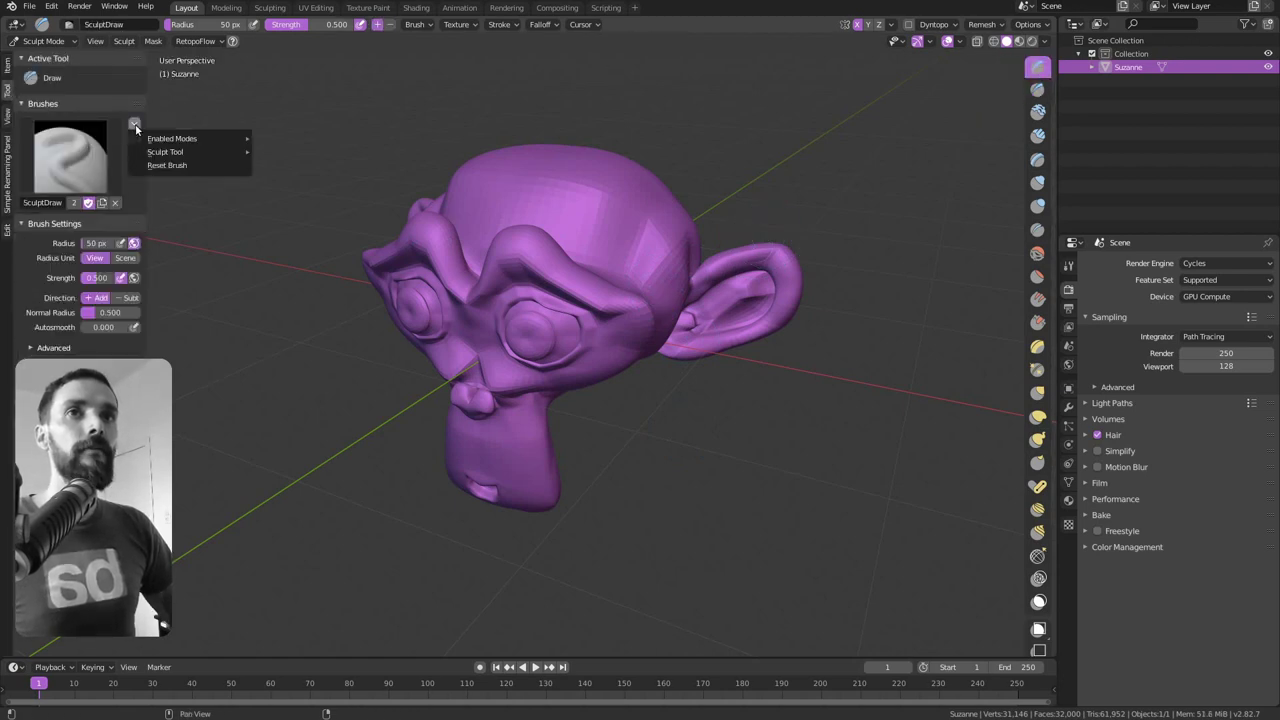
left_click(184, 166)
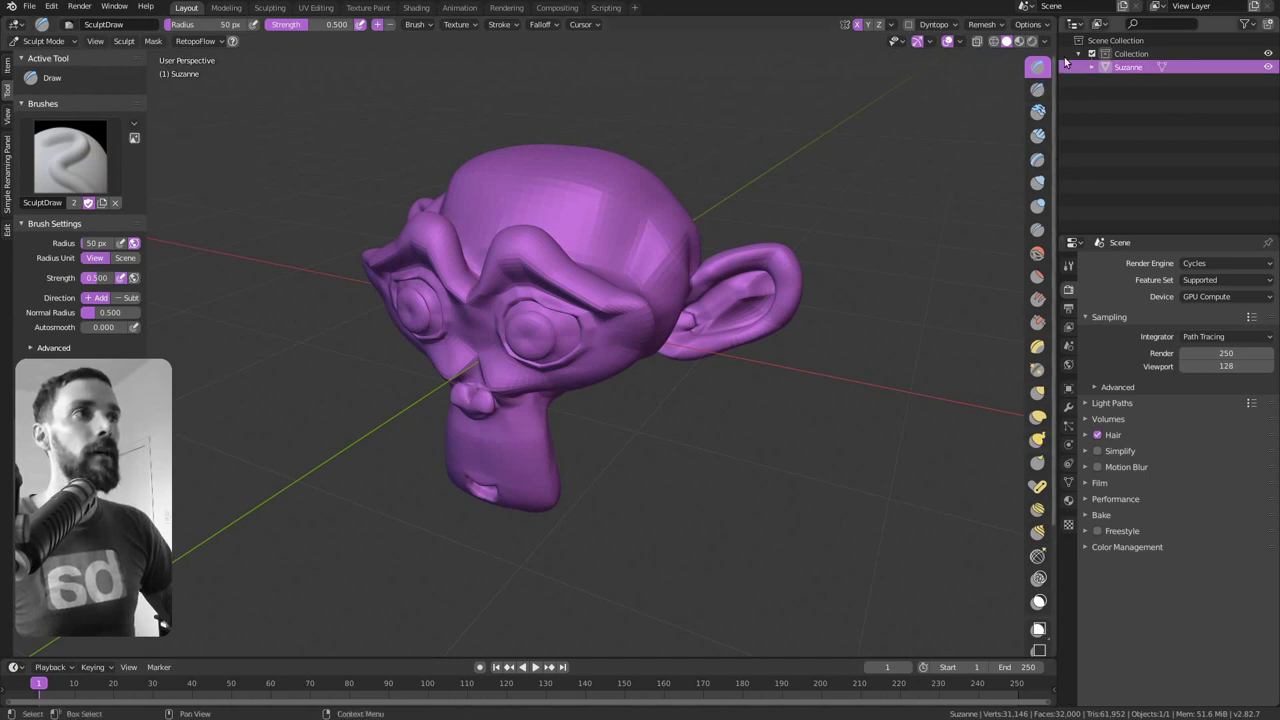
Switch to the Clay brush, browse its reset options, then leave Sculpt Mode for Object Mode
left_click(1038, 111)
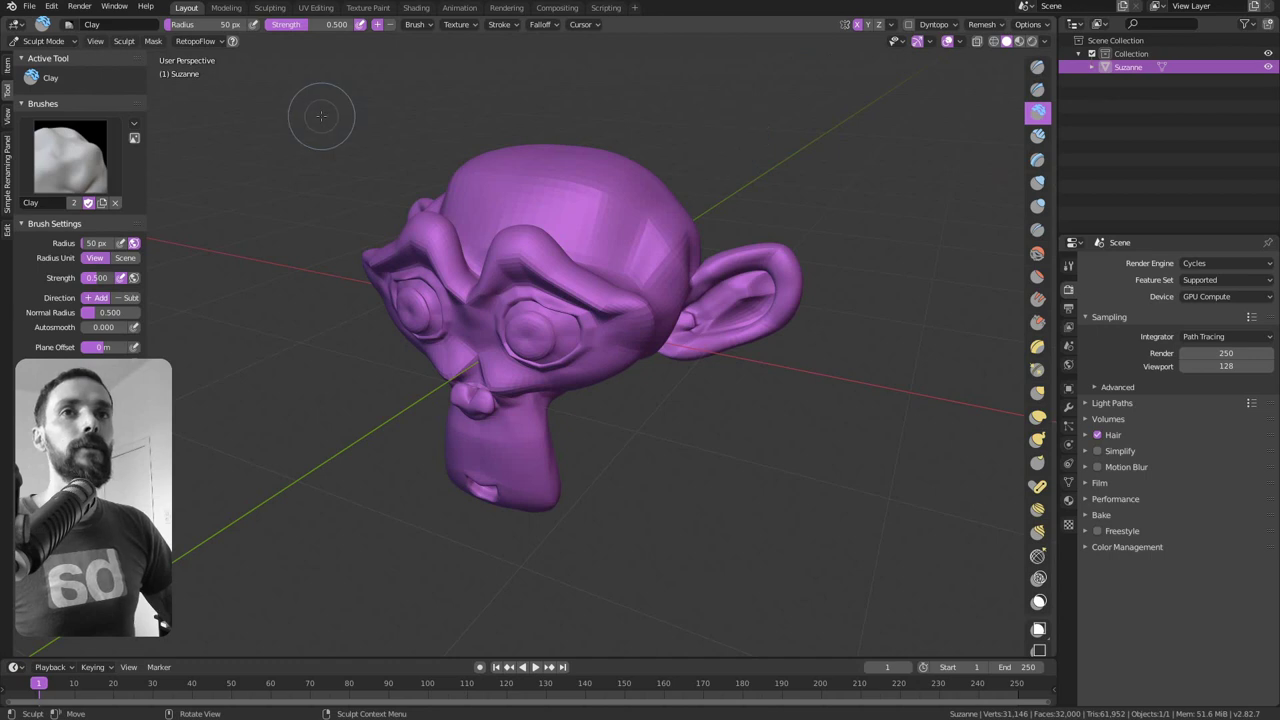
left_click(136, 123)
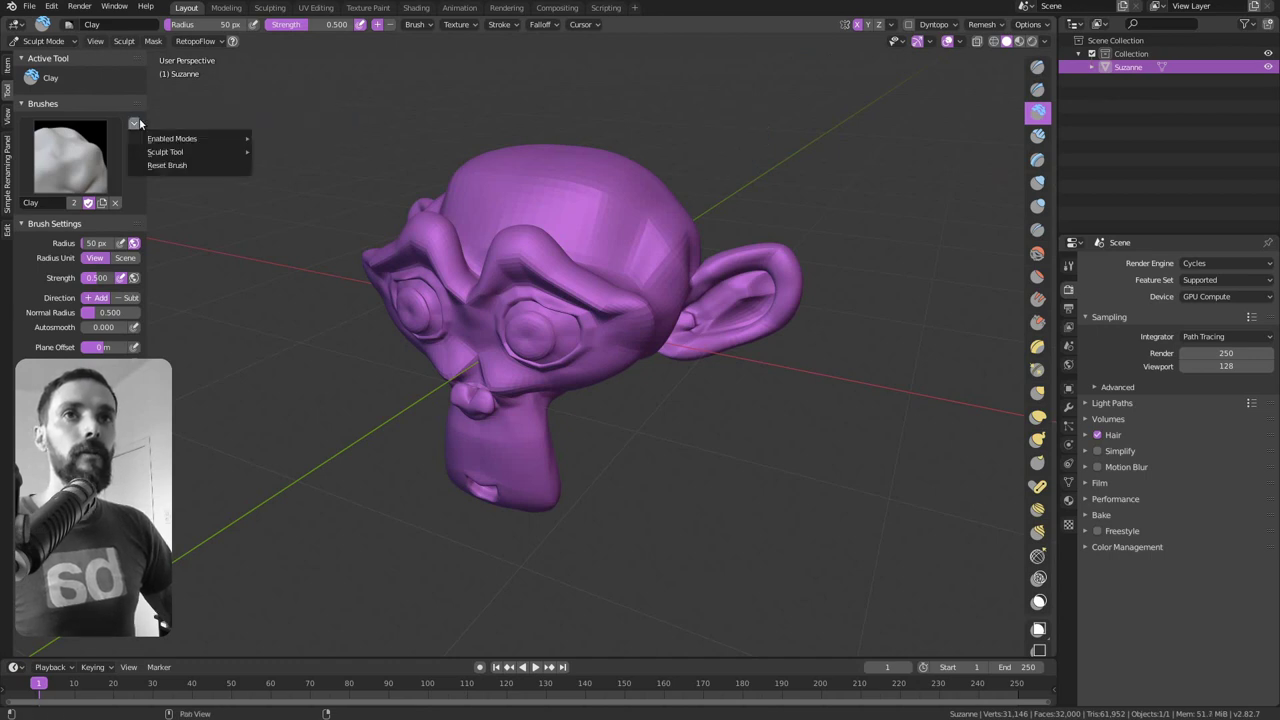
right_click(164, 166)
key("Escape")
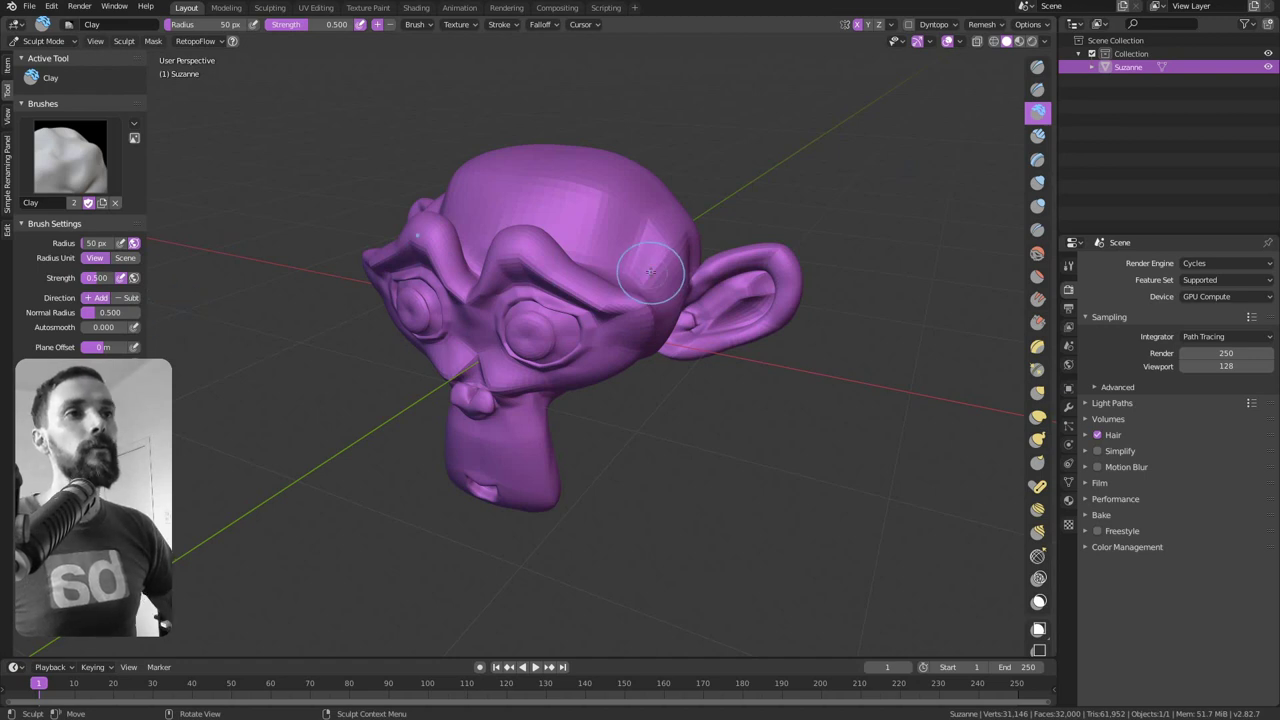
key("Tab")
Delete the old Suzanne head and add a fresh monkey head
key("x")
left_click(580, 305)
key("shift+a")
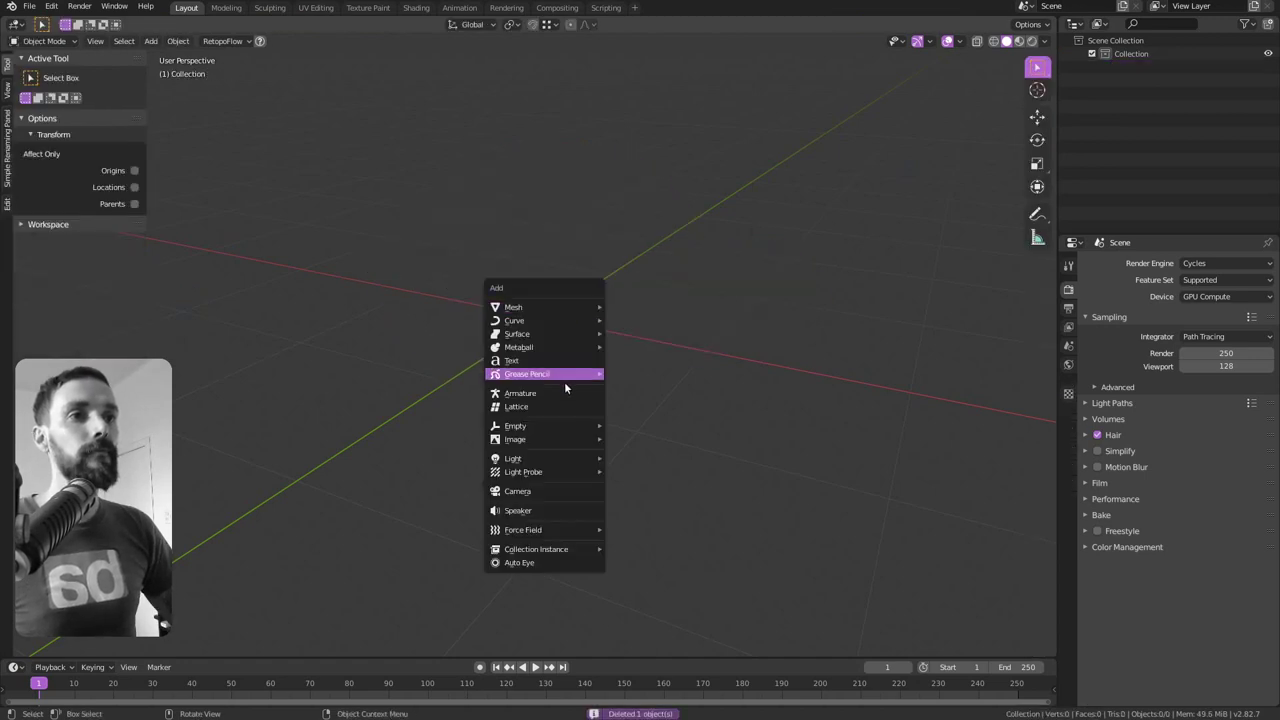
mouse_move(513, 307)
left_click(640, 431)
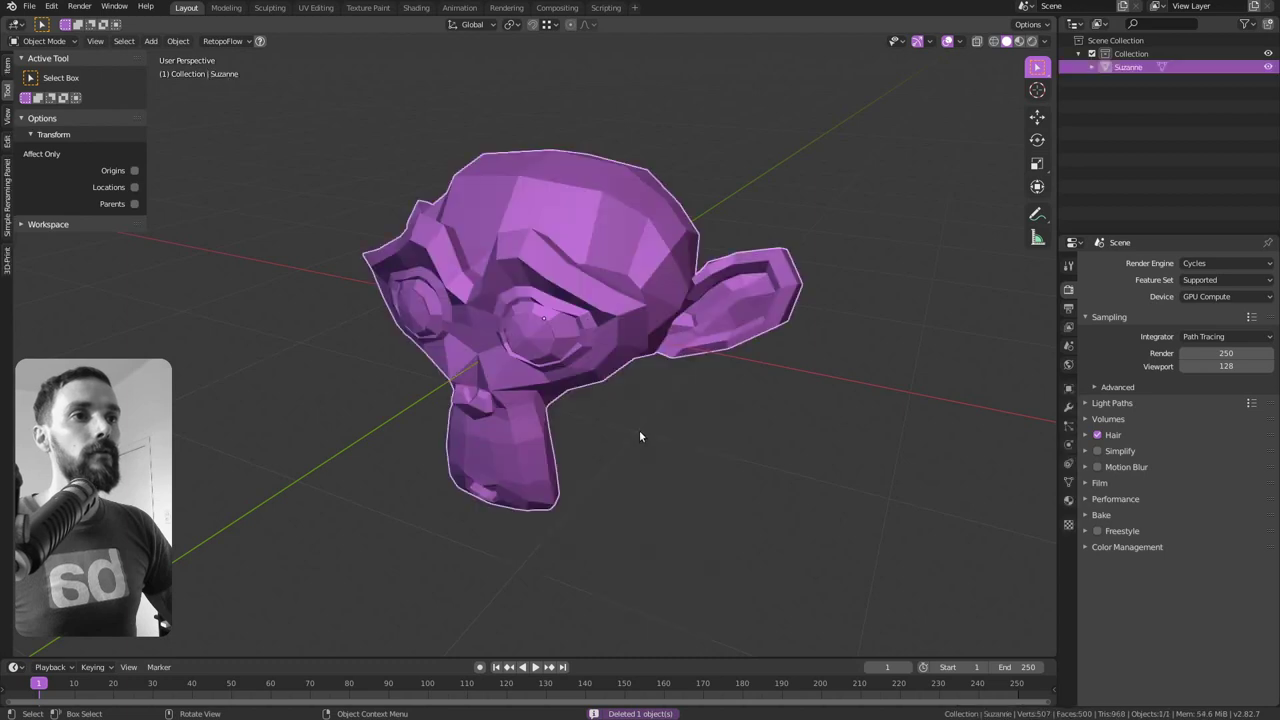
Add a Subdivision Surface modifier to the new Suzanne in the Modifier properties
left_click(1068, 408)
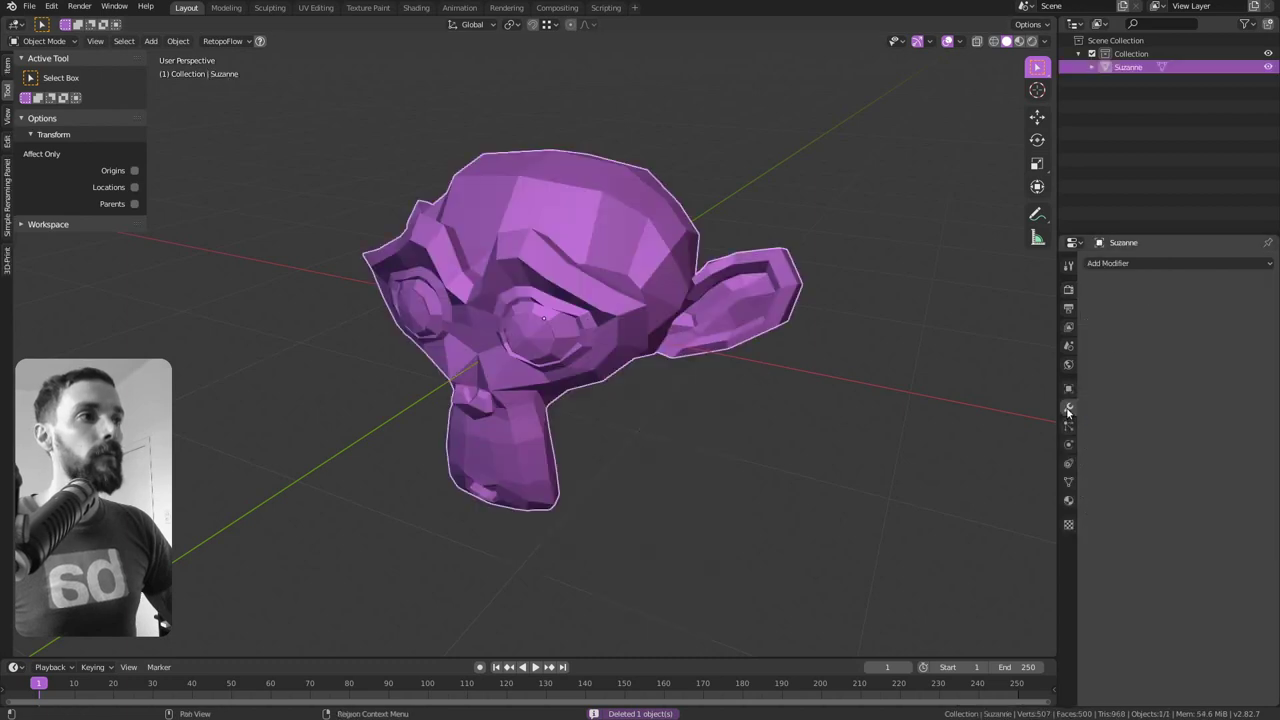
left_click(1126, 264)
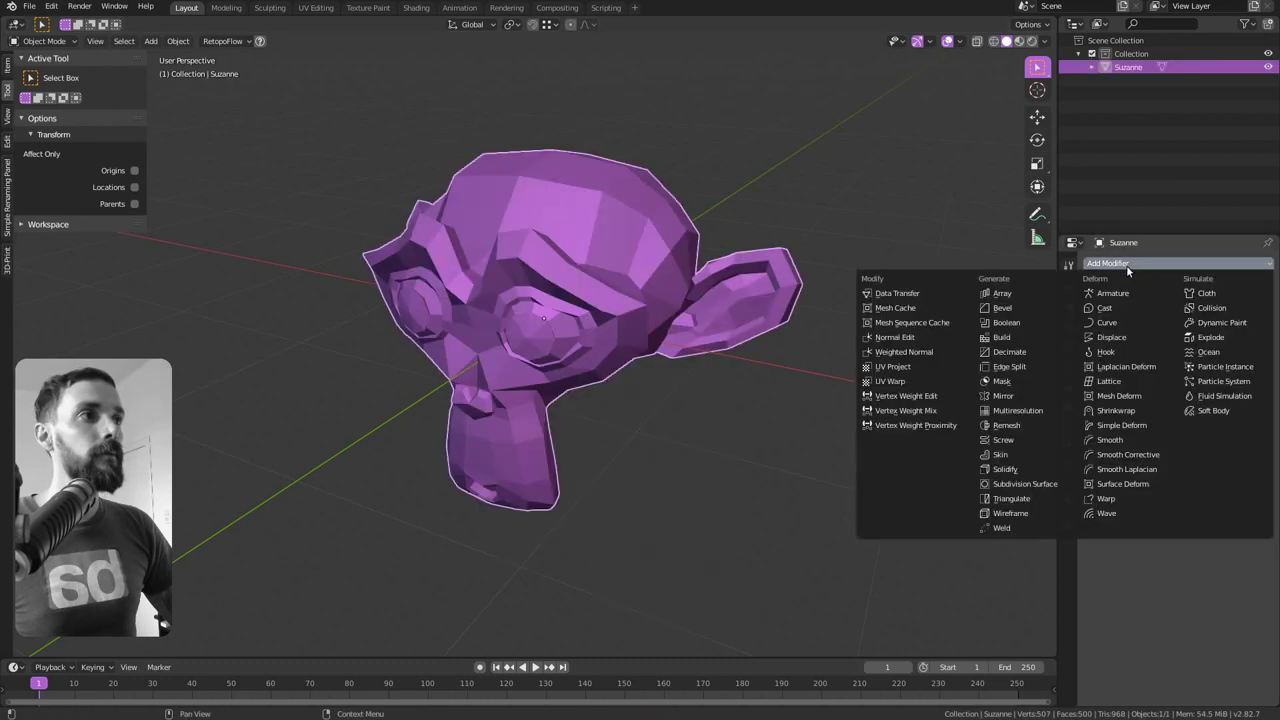
left_click(1033, 484)
left_click(1165, 394)
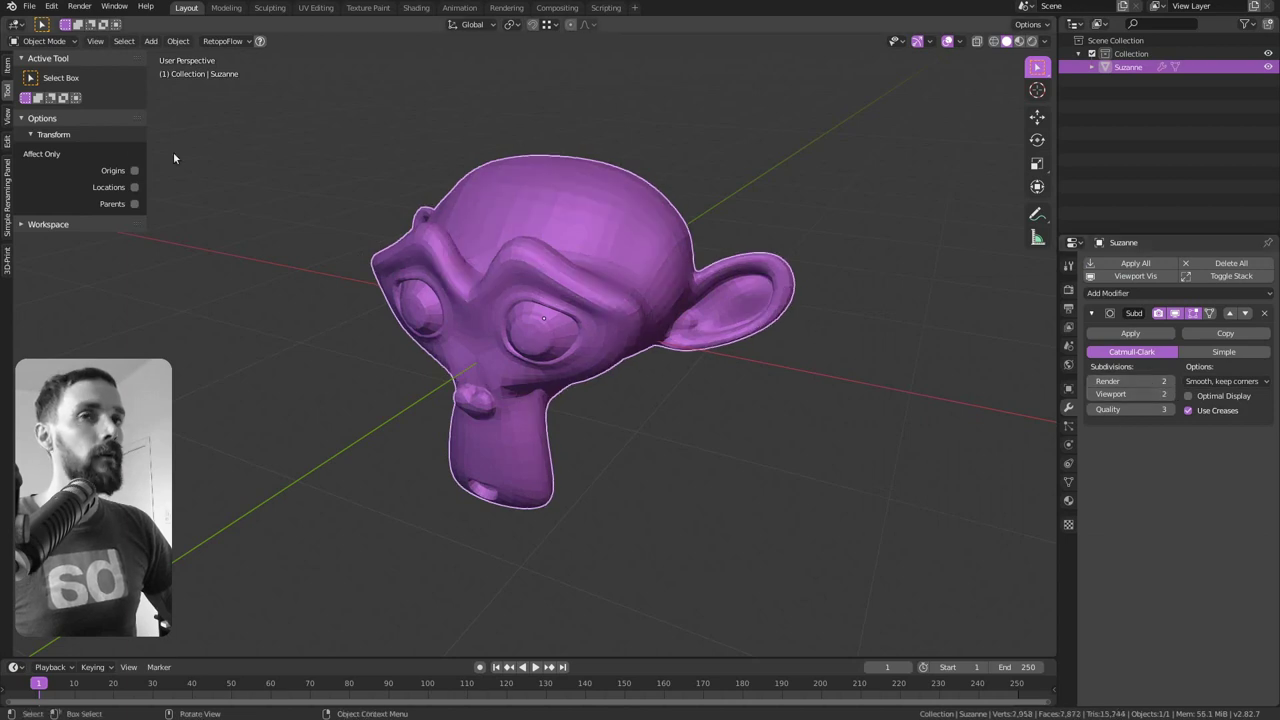
Put Suzanne into Sculpt Mode and browse the brush's extra and reset options
key("ctrl+Tab")
left_click(642, 401)
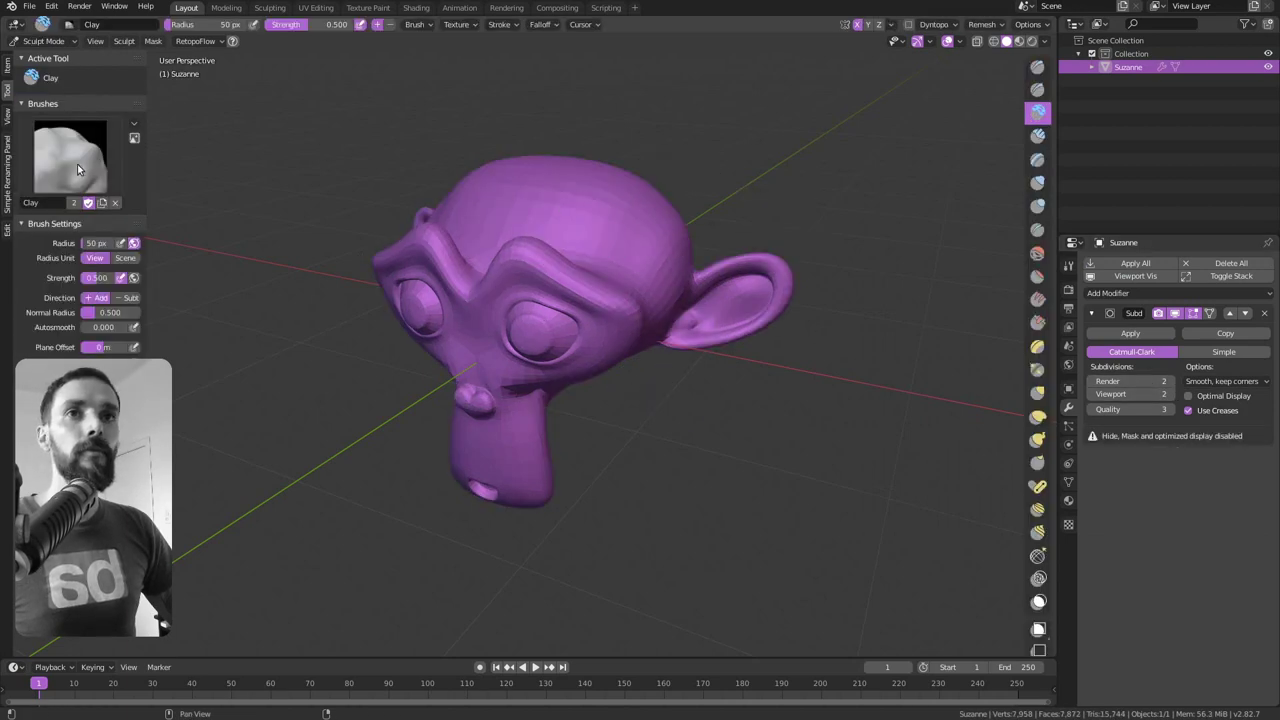
left_click(134, 125)
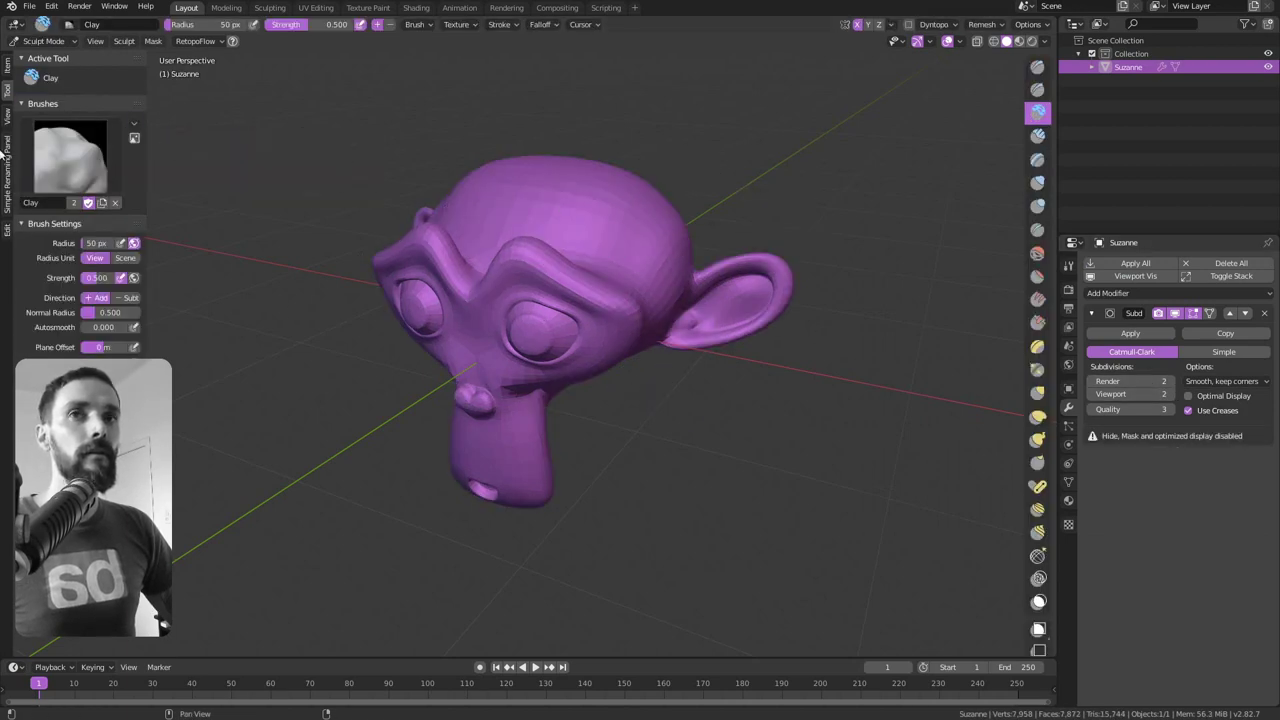
key("n")
key("n")
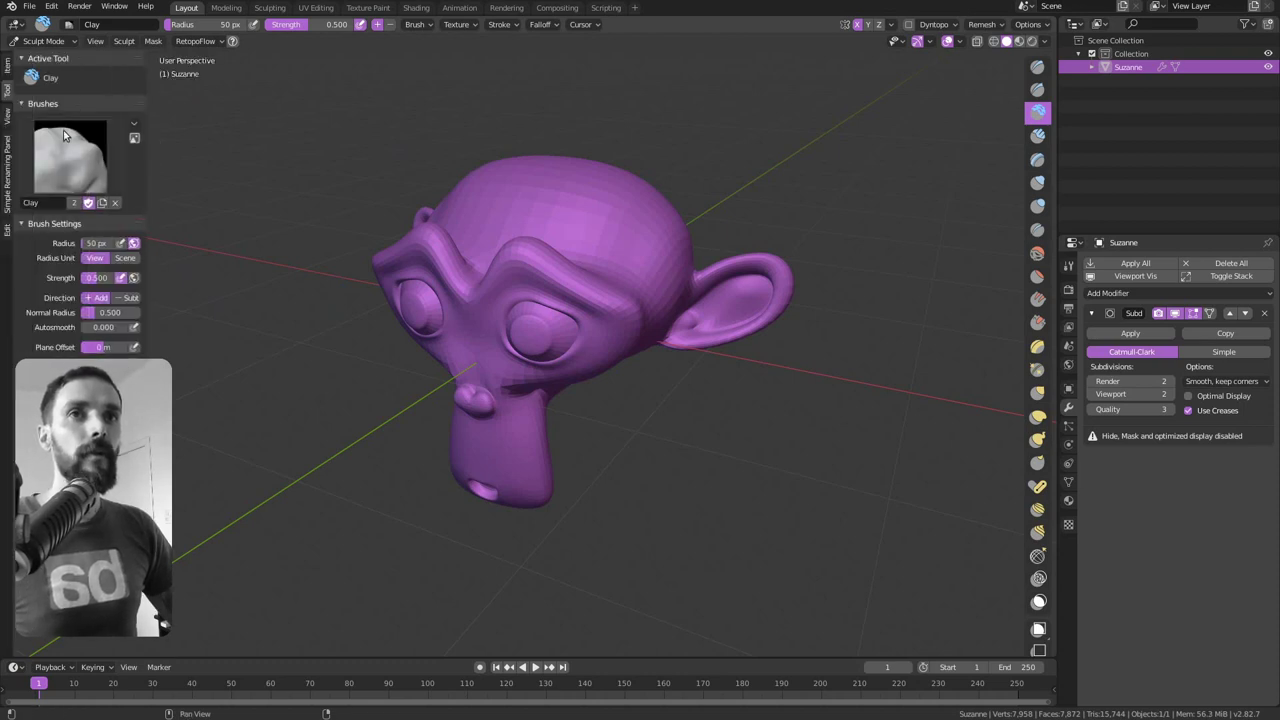
left_click(134, 125)
right_click(152, 165)
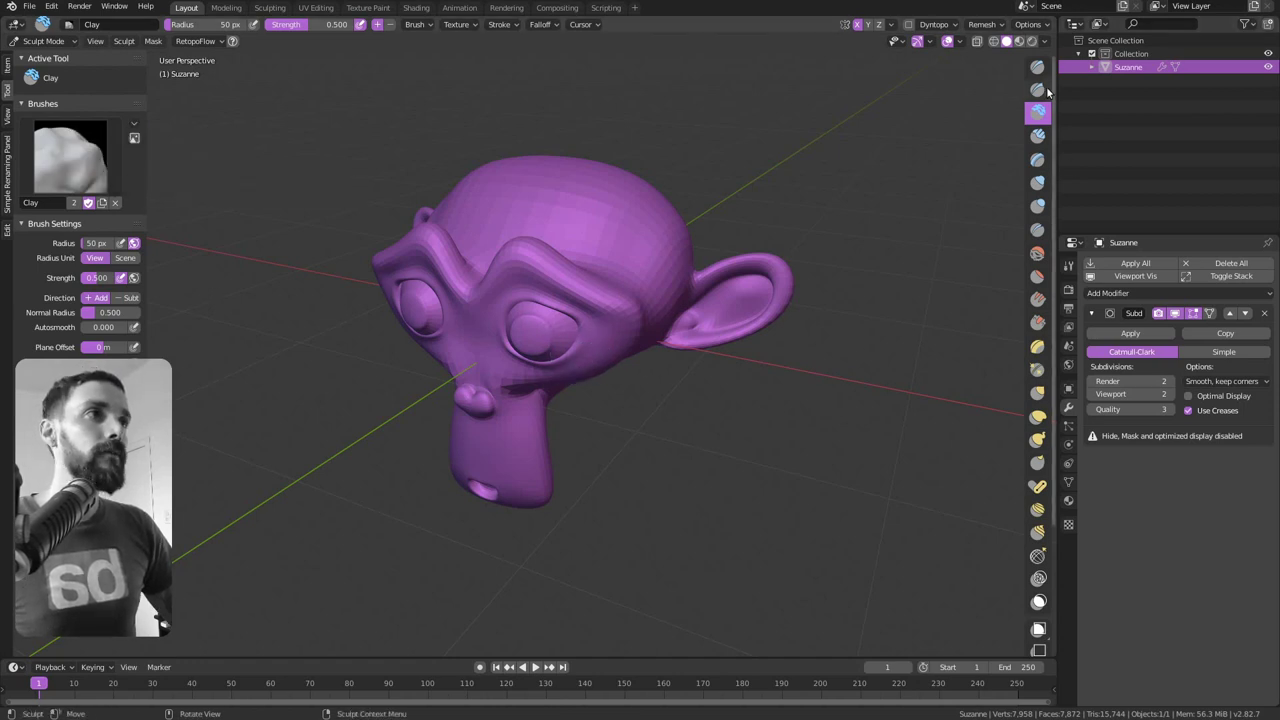
Try the Draw and Draw Sharp brushes, then make Clay the active brush again
left_click(1038, 67)
left_click(1038, 89)
left_click(1038, 67)
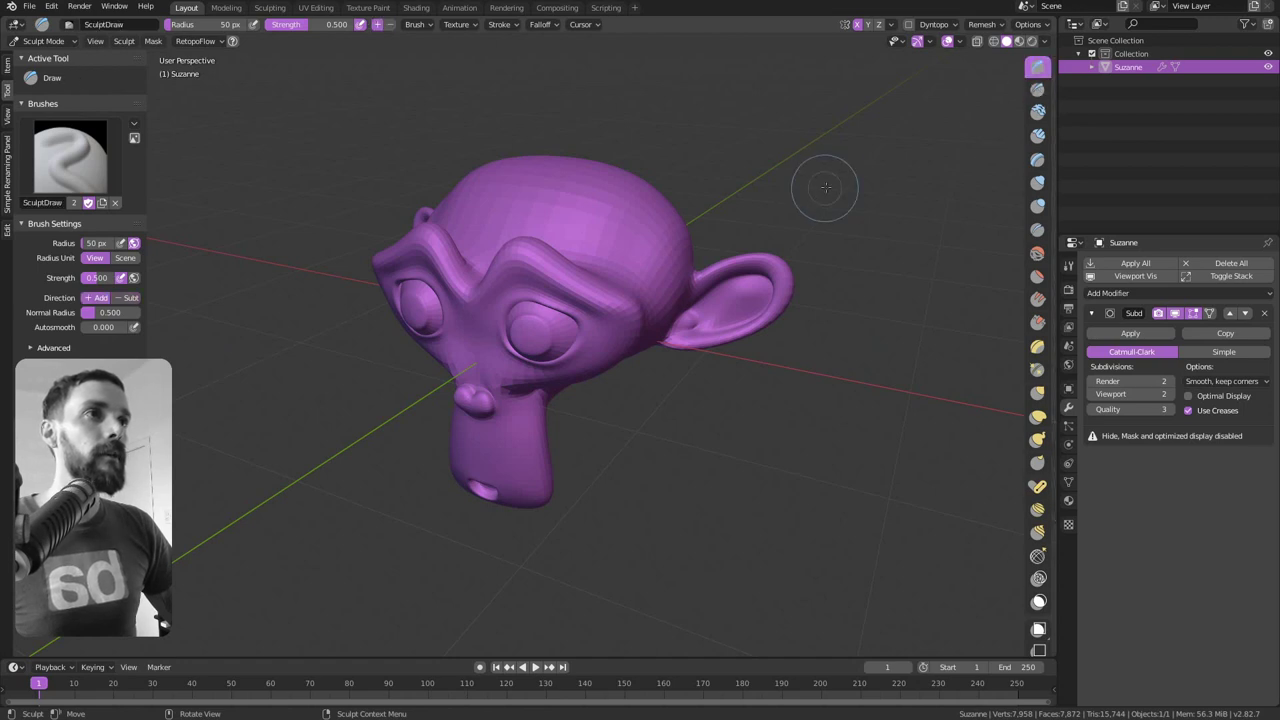
key("q")
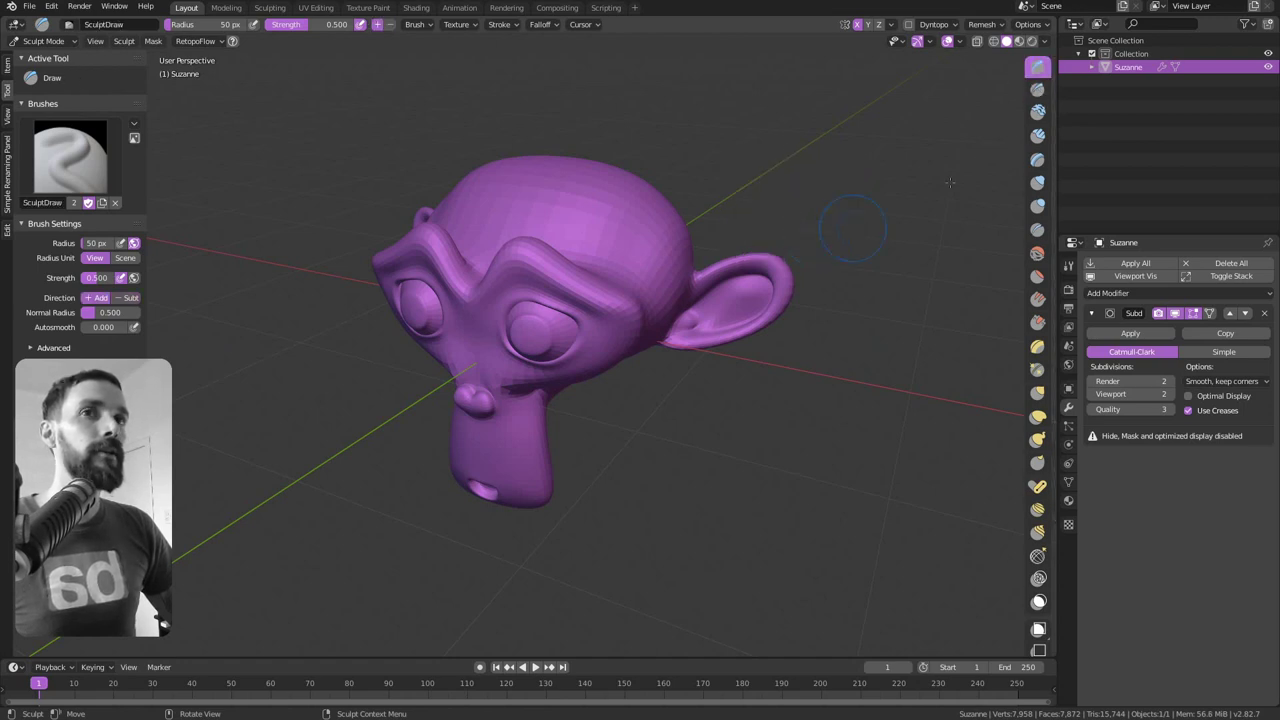
left_click(1038, 112)
key("q")
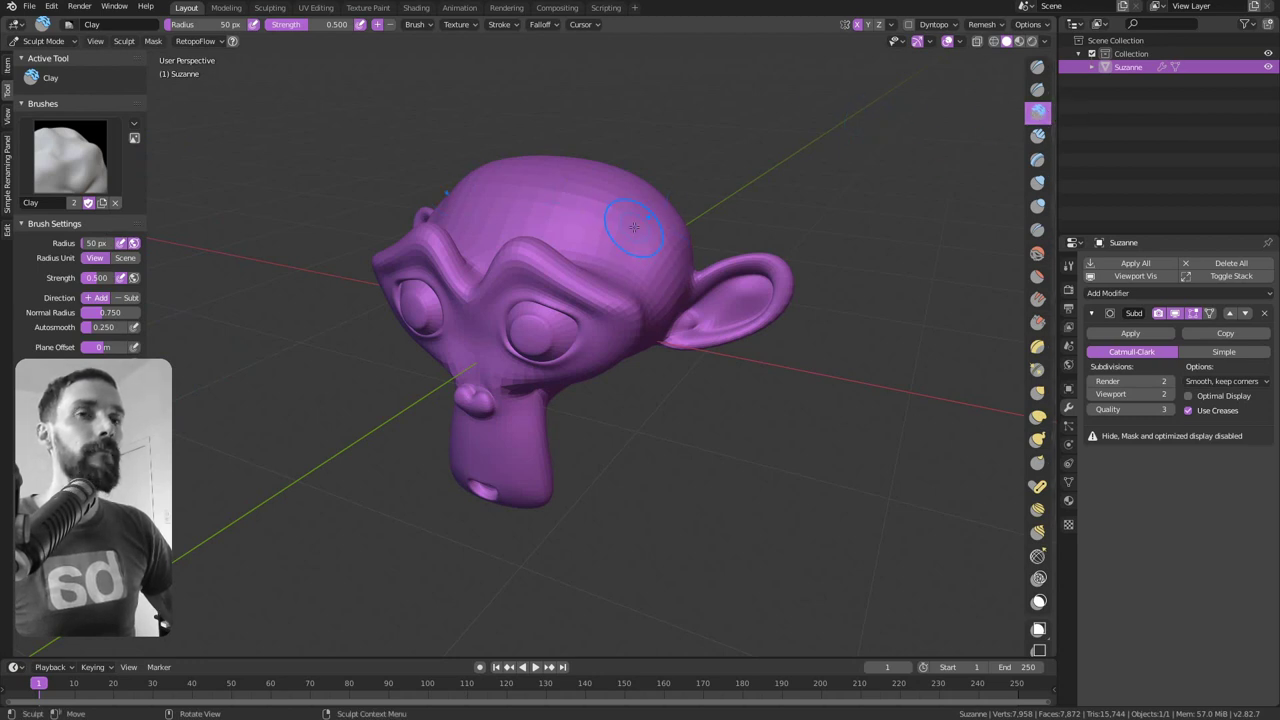
middle_click_drag(605, 225, 612, 259)
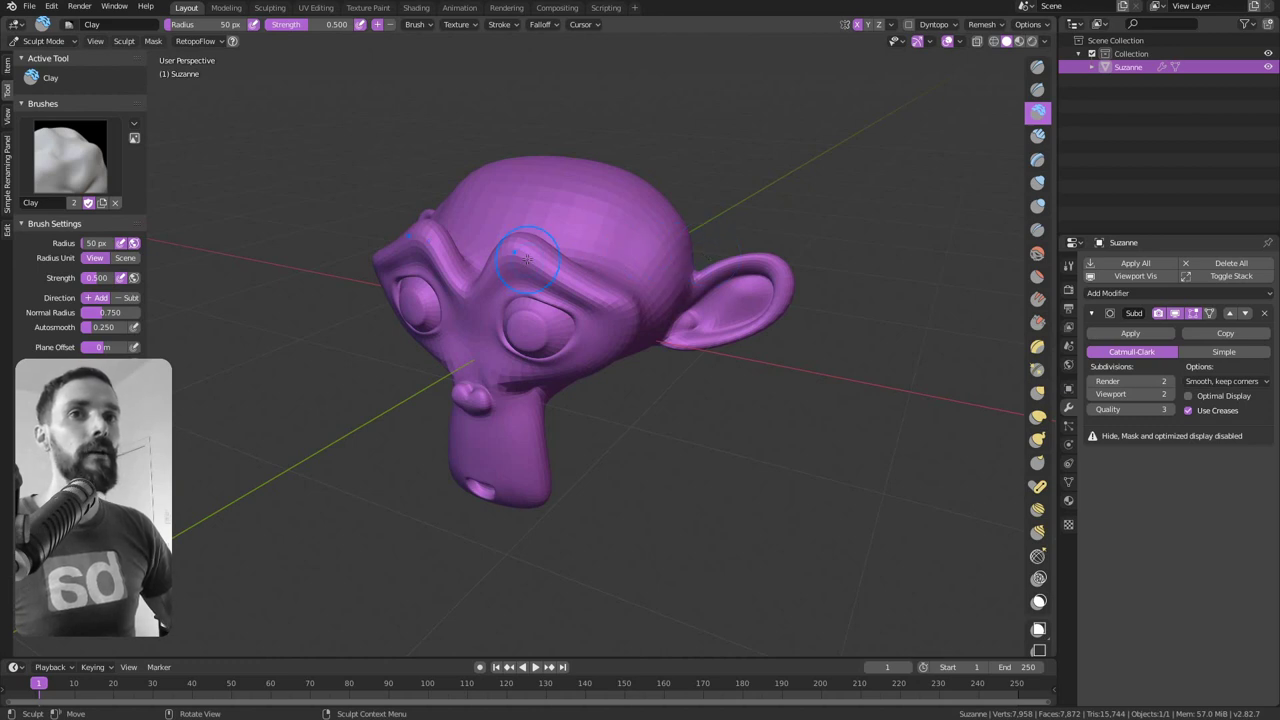
mouse_move(603, 240)
middle_mouse_down()
mouse_move(627, 278)
mouse_move(582, 215)
middle_mouse_up()
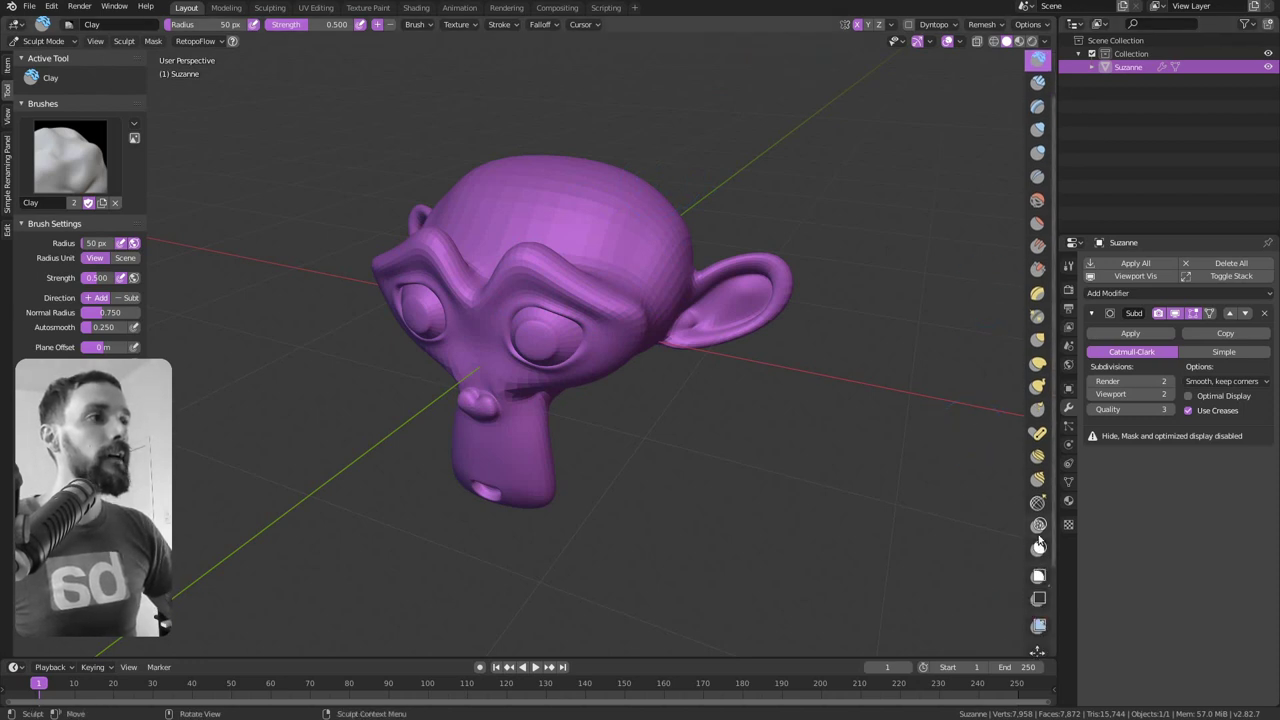
middle_click_drag(609, 296, 651, 286)
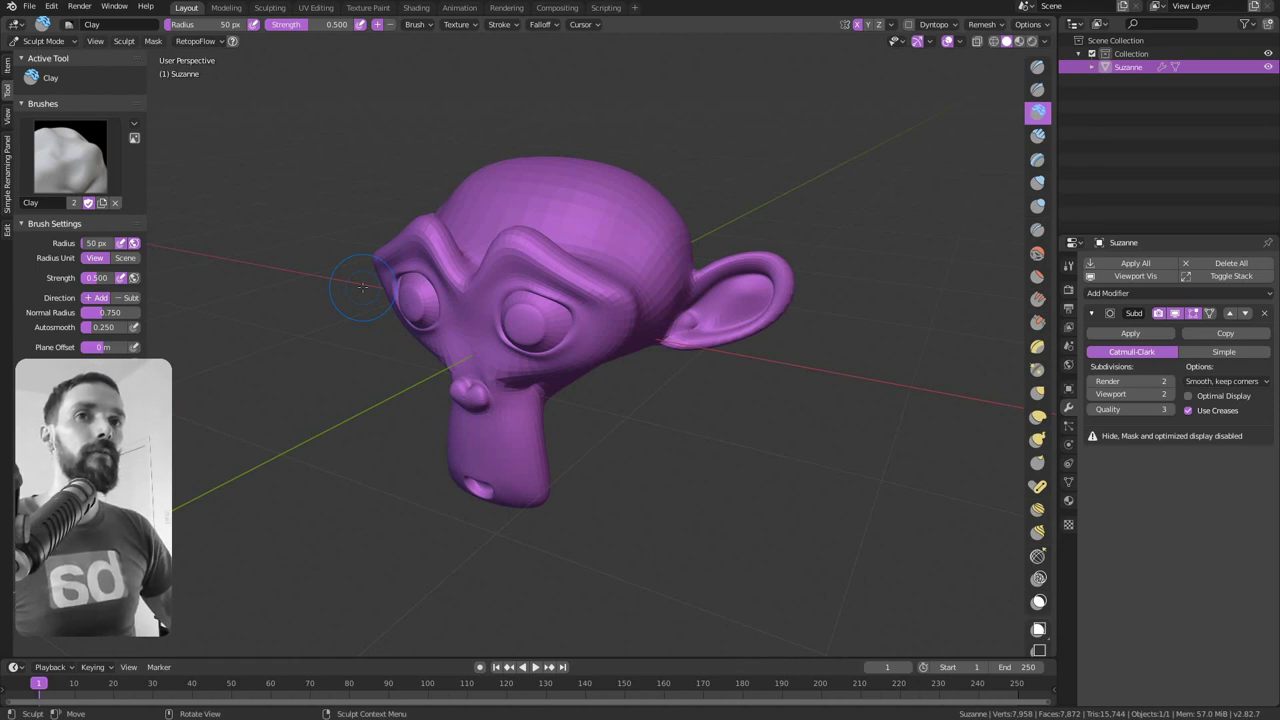
mouse_move(586, 223)
middle_mouse_down()
mouse_move(548, 282)
mouse_move(597, 281)
middle_mouse_up()
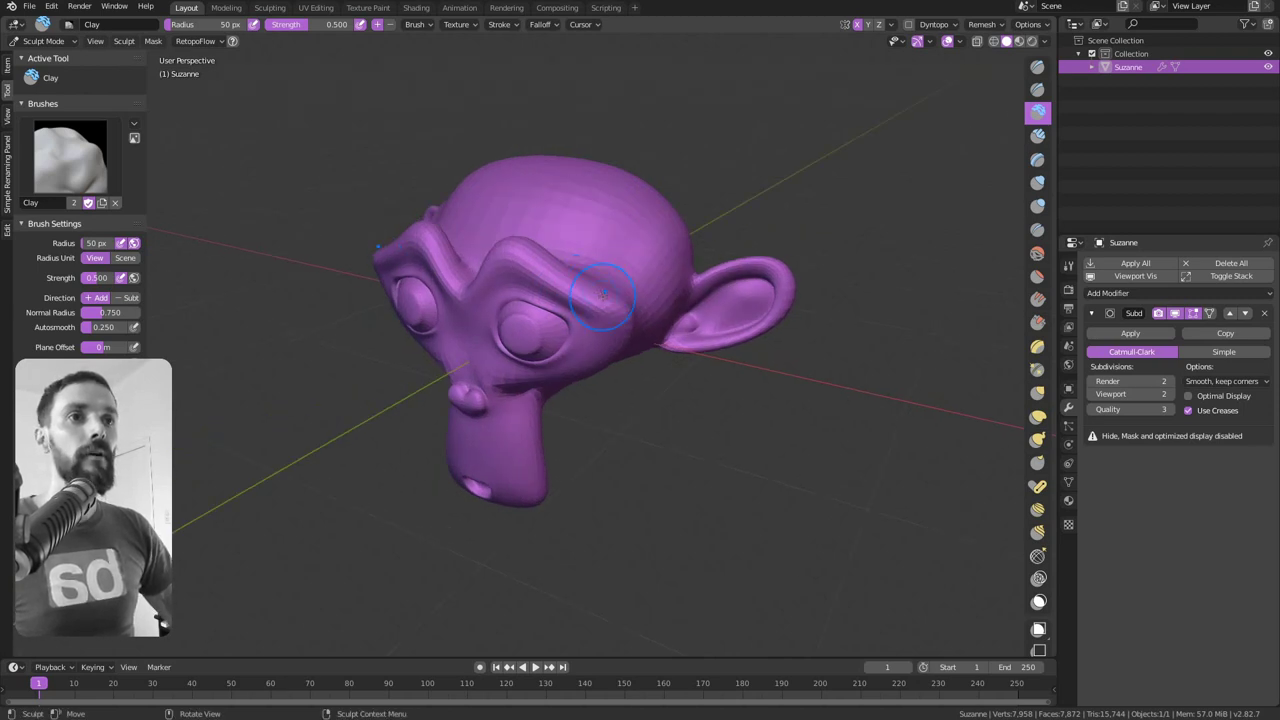
middle_click_drag(603, 293, 625, 312)
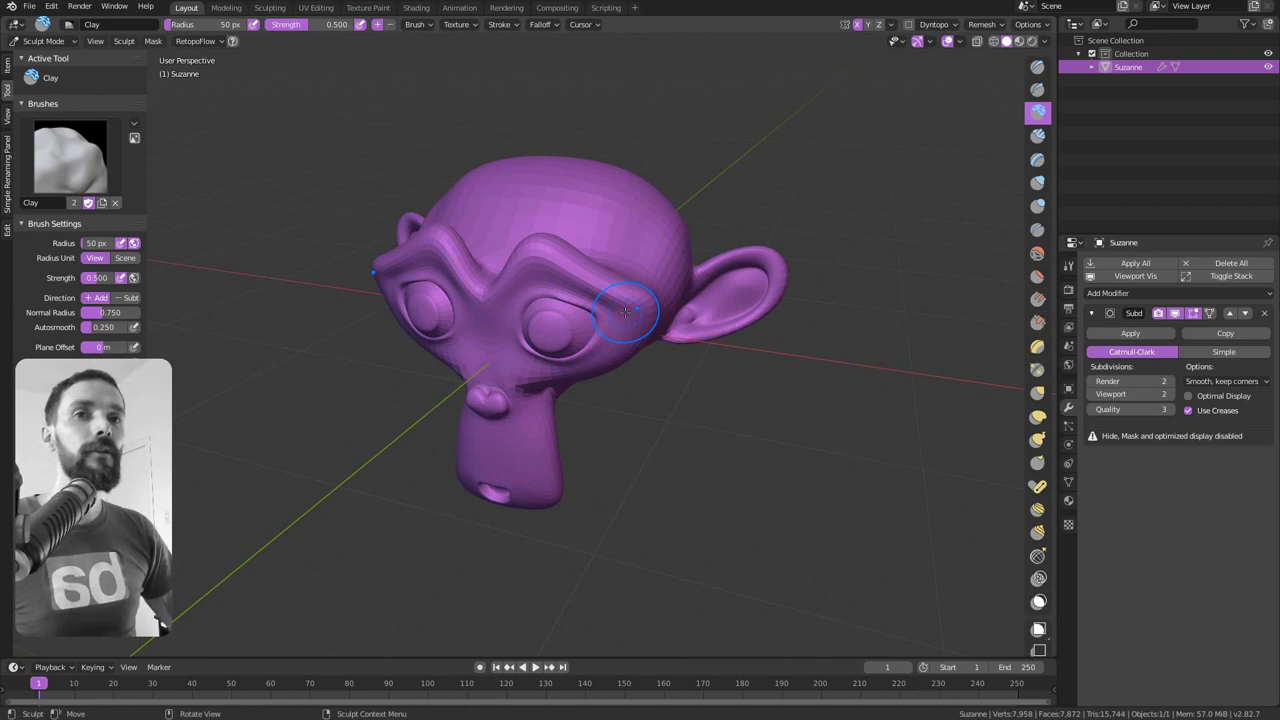
middle_click_drag(565, 330, 545, 312)
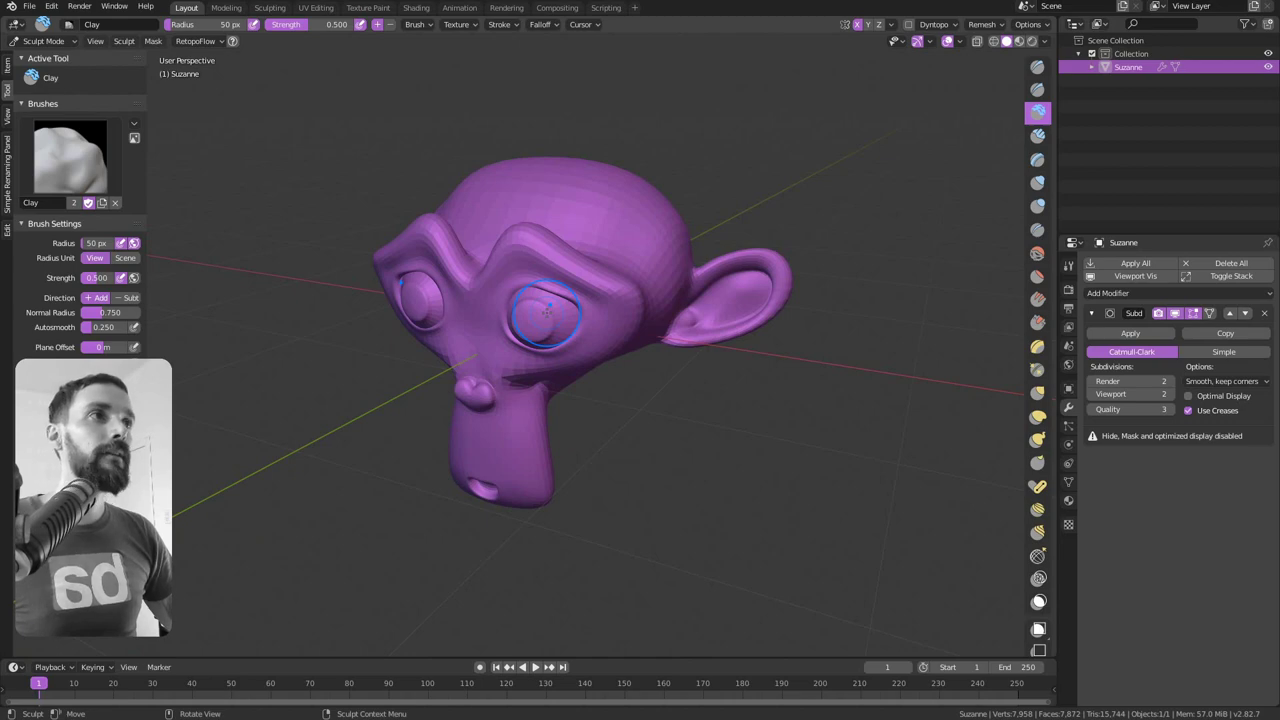
middle_click_drag(605, 340, 581, 316)
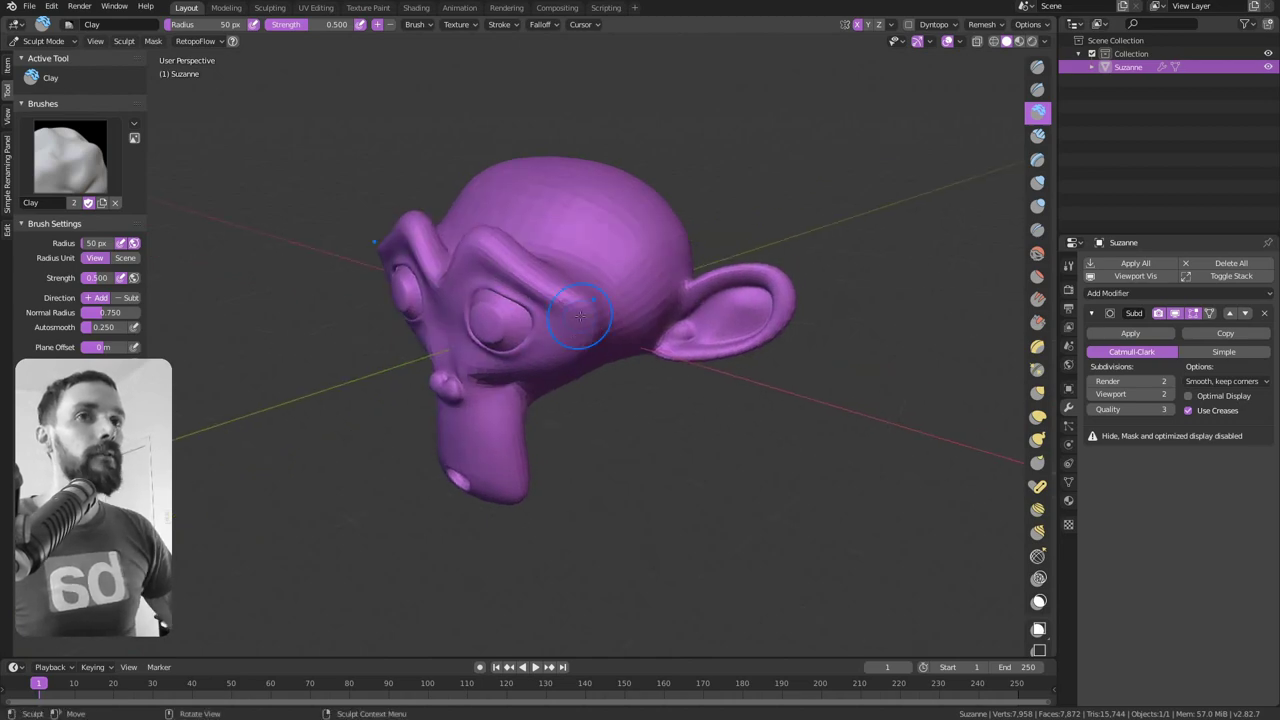